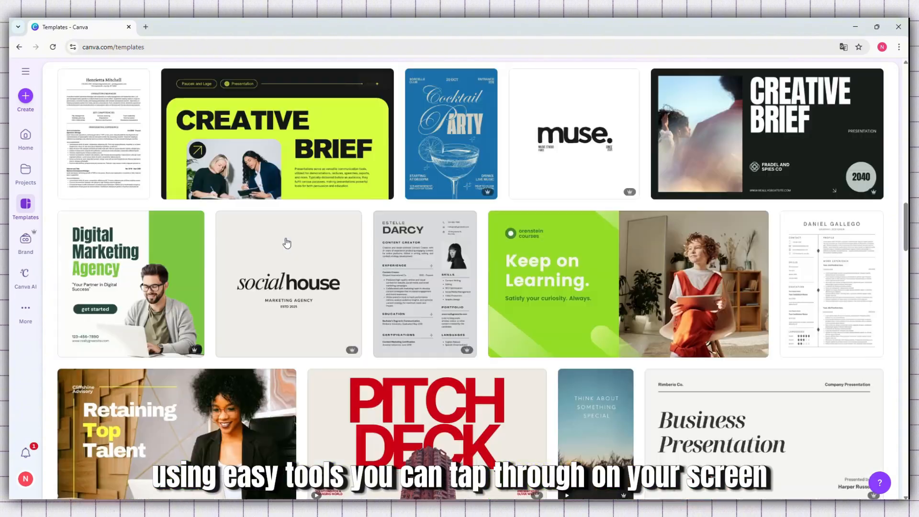
scroll(287, 242, "up", 15)
scroll(286, 242, "up", 10)
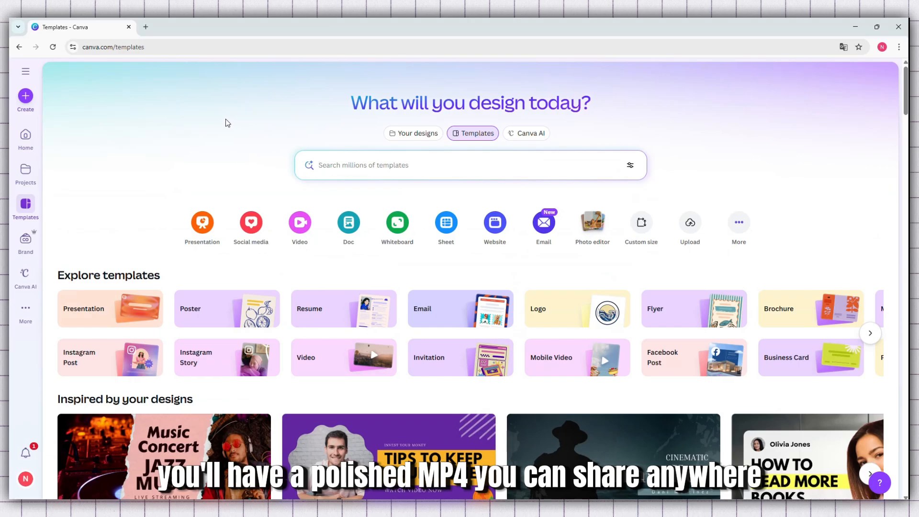
left_click(419, 172)
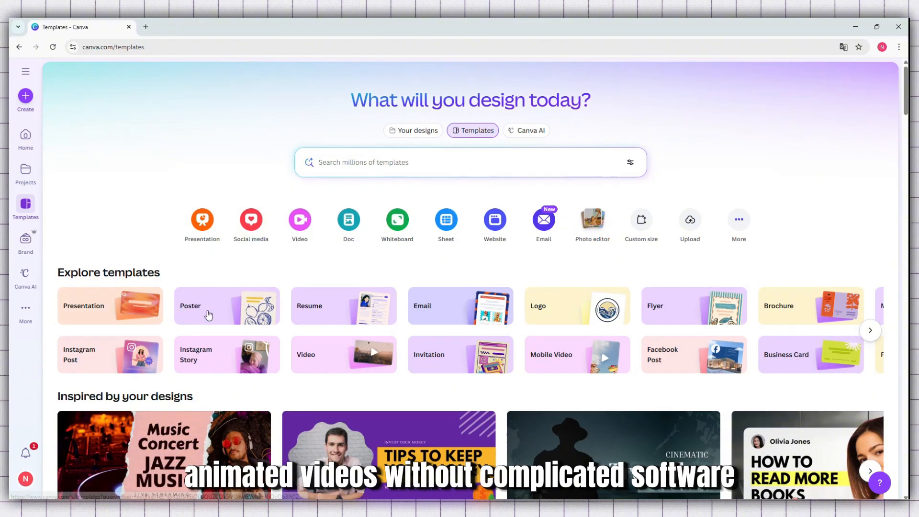
scroll(201, 306, "down", 2)
scroll(301, 268, "down", 2)
scroll(301, 268, "up", 4)
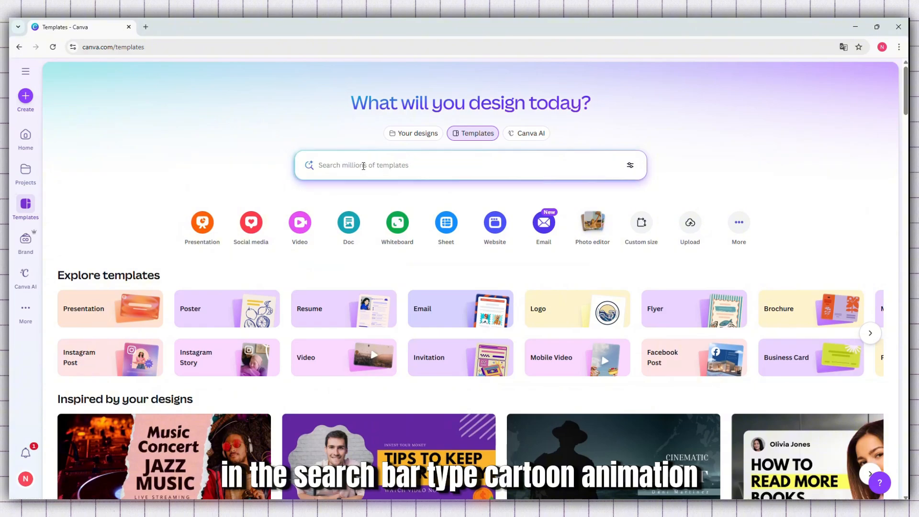
- Search the template library for "cartoon animation"
left_click(362, 165)
type("car")
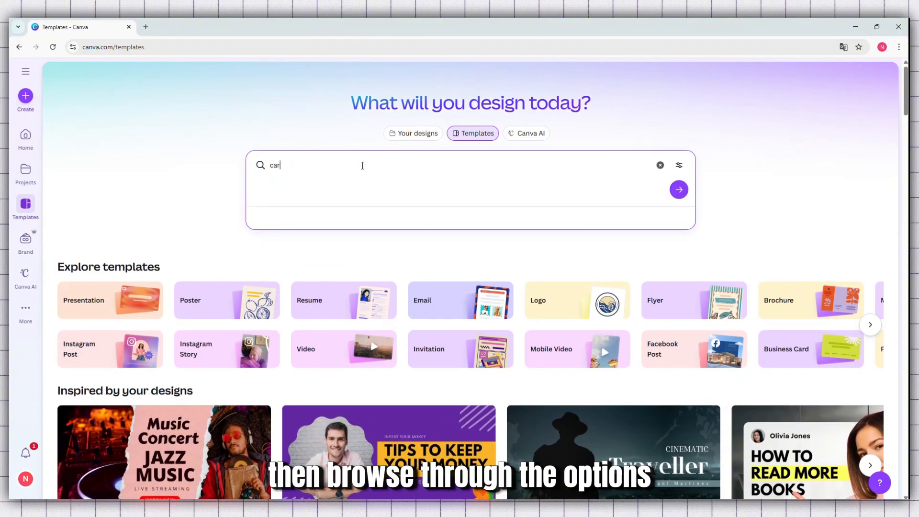
type("toon a")
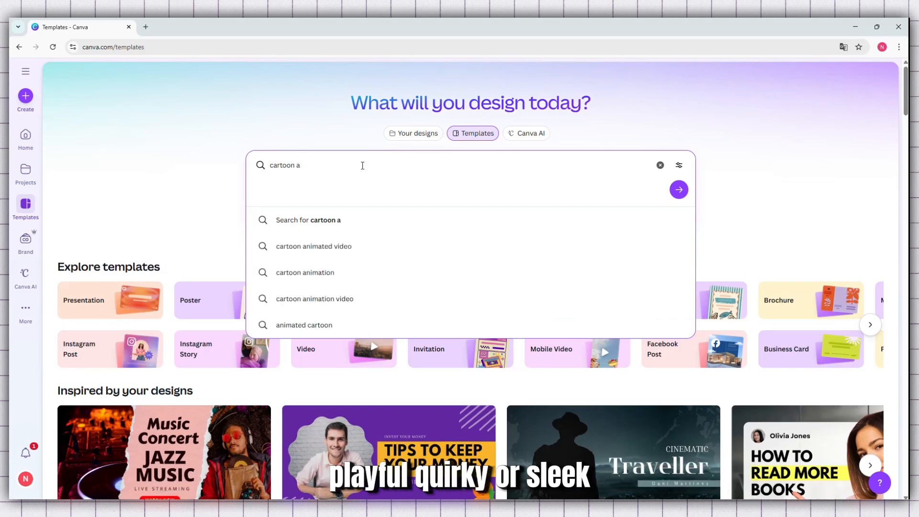
type("nimation")
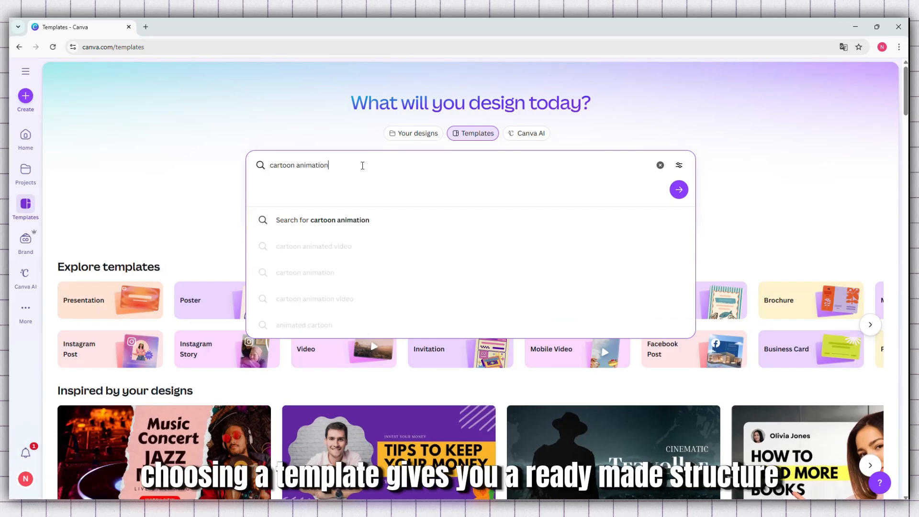
key("Return")
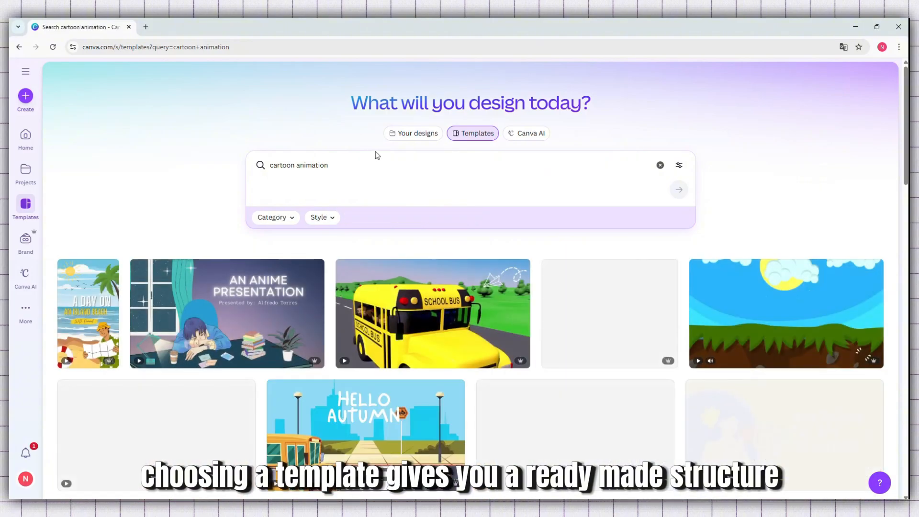
- Open the Green Vibrant Animals Cartoon YouTube Video Intro template for customizing in the editor
scroll(509, 317, "down", 2)
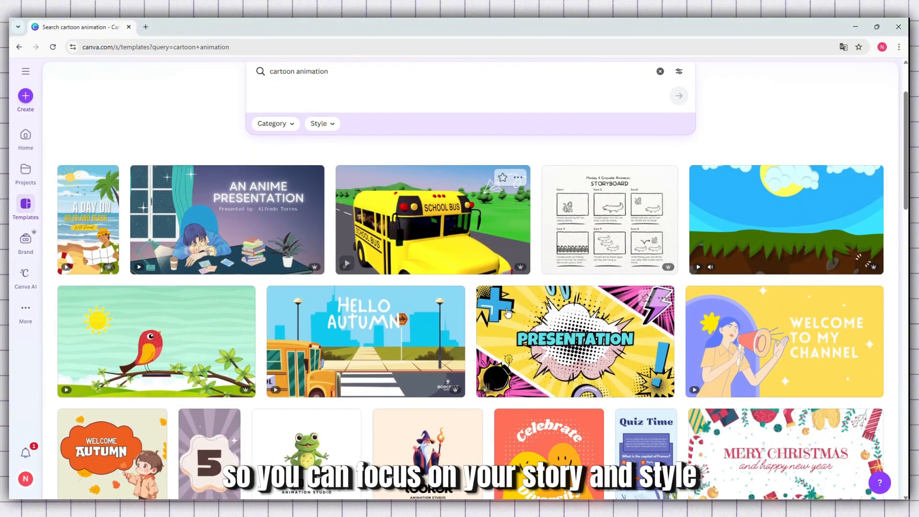
scroll(470, 311, "down", 2)
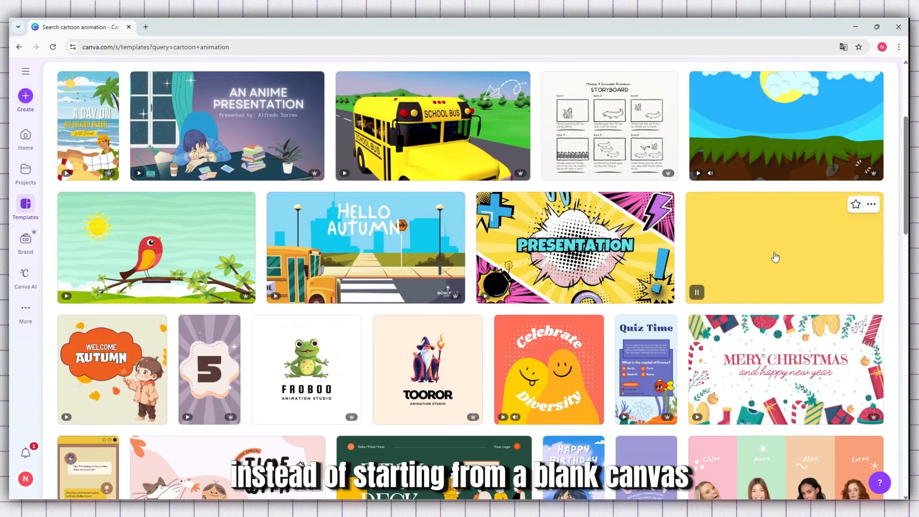
left_click(193, 246)
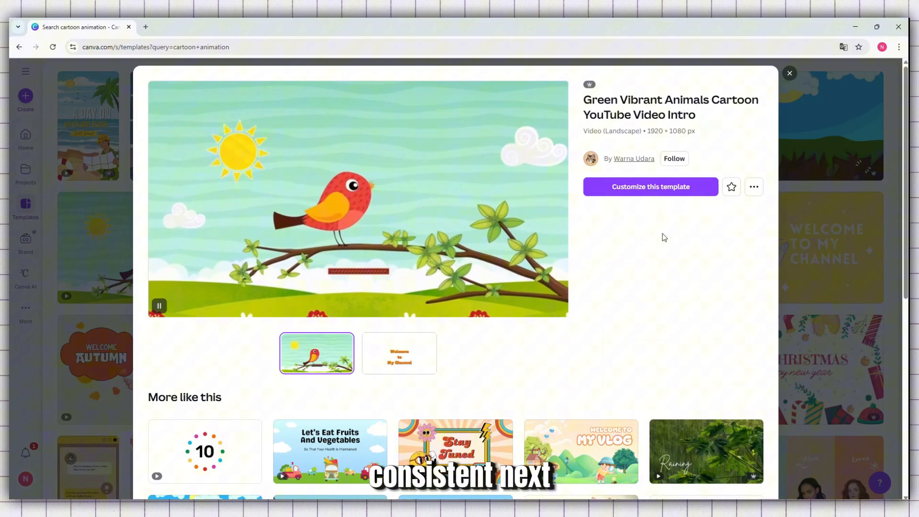
left_click(658, 187)
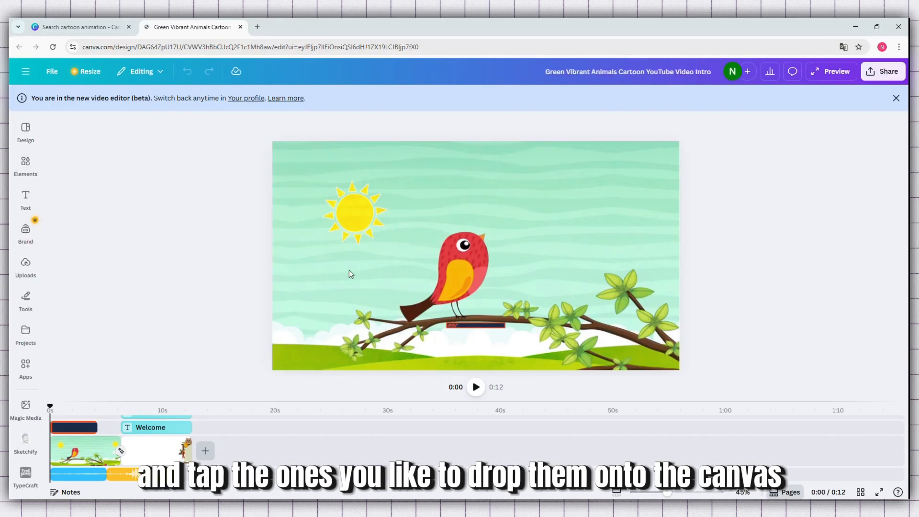
- Search the design elements for "caracters cartoon"
left_click(434, 246)
left_click(25, 165)
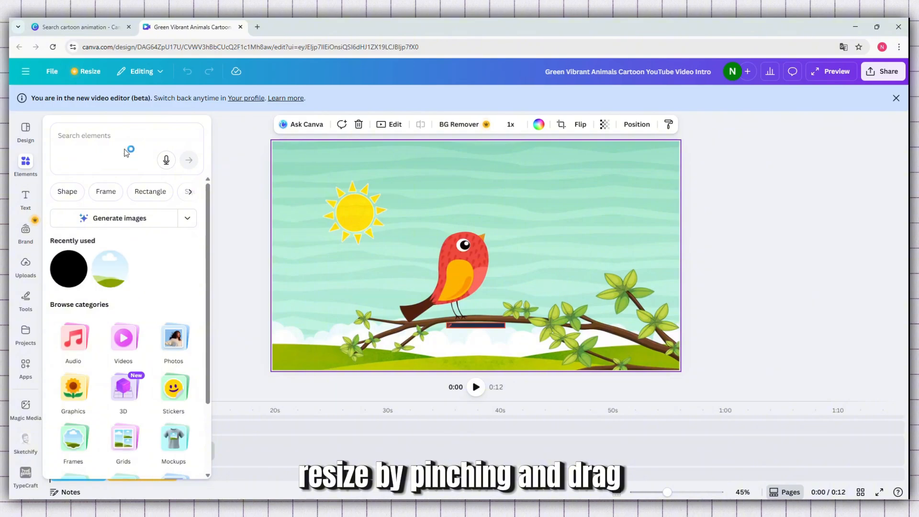
left_click(125, 142)
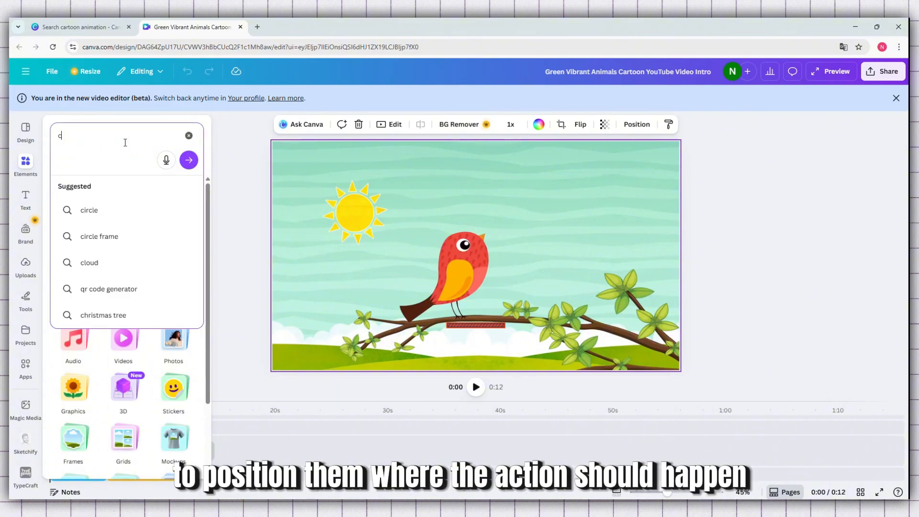
key("BackSpace")
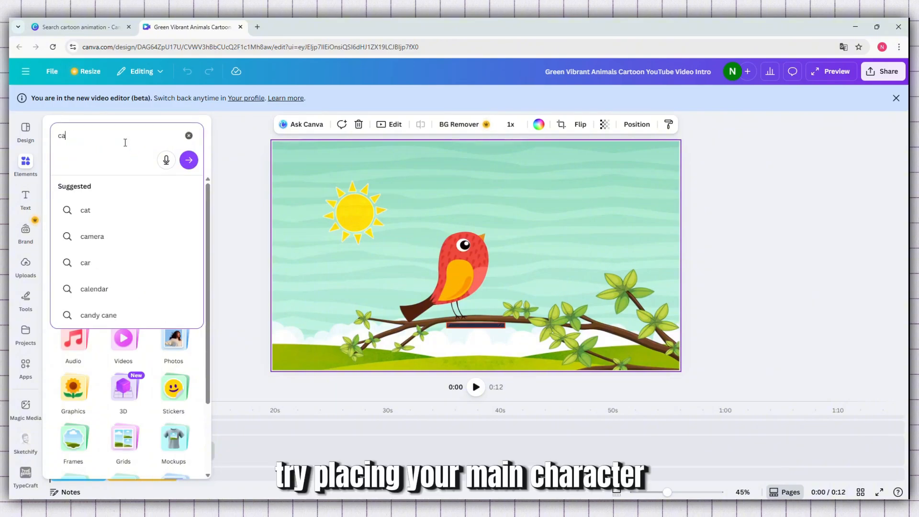
type("ract")
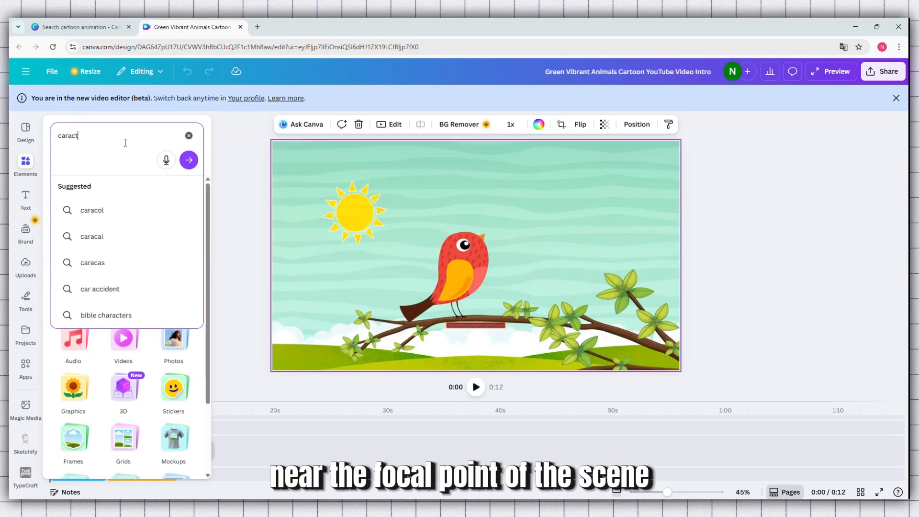
type("er")
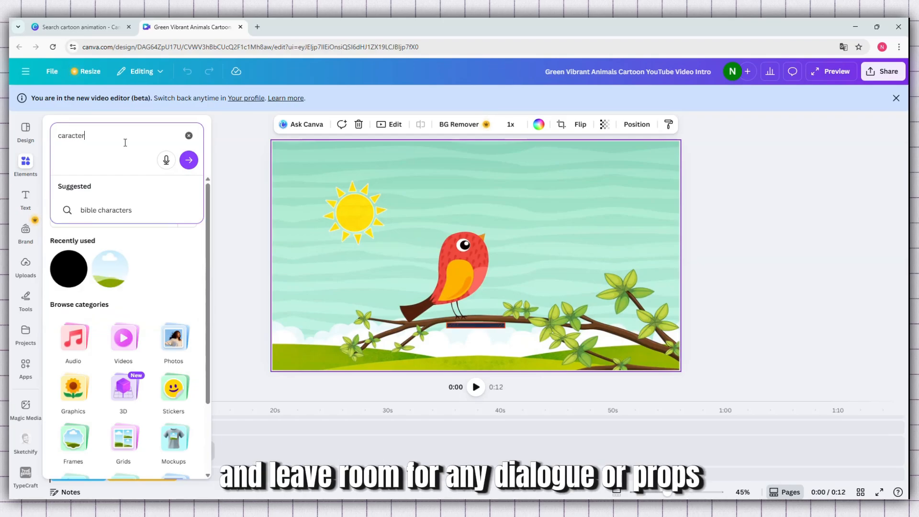
type("s cartoon")
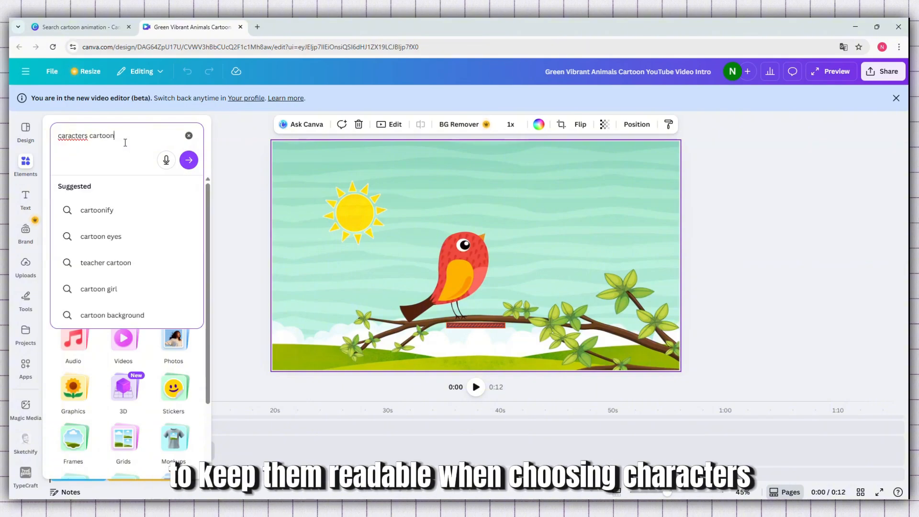
key("Return")
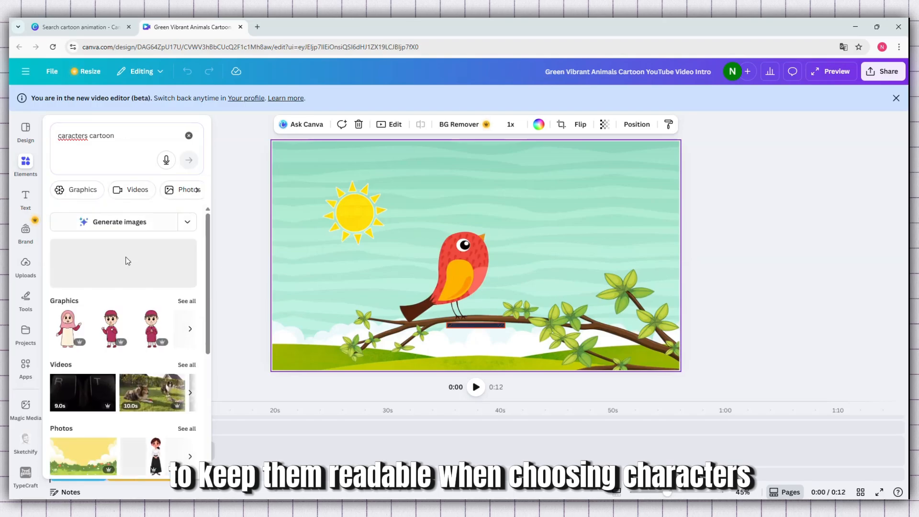
- Add the cartoon lion graphic to the first scene and place it on the grass in the lower-right corner of the canvas
scroll(123, 316, "down", 5)
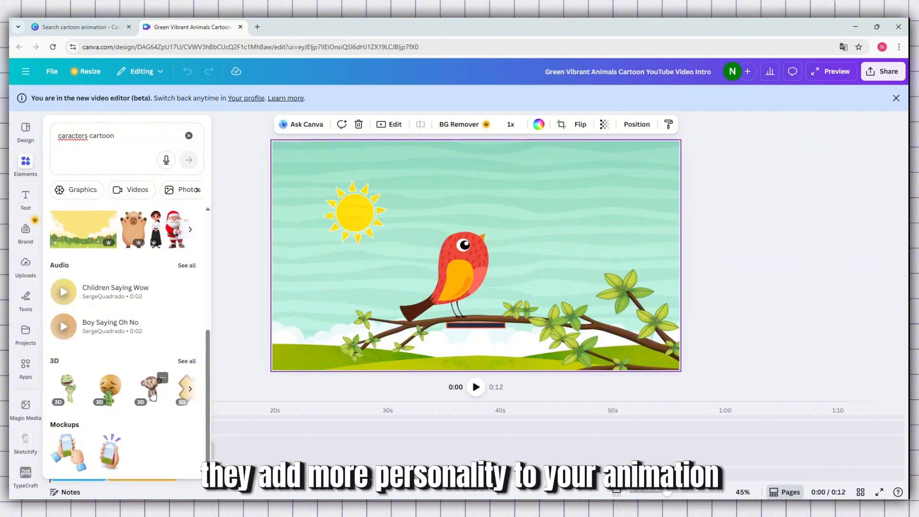
scroll(152, 393, "up", 6)
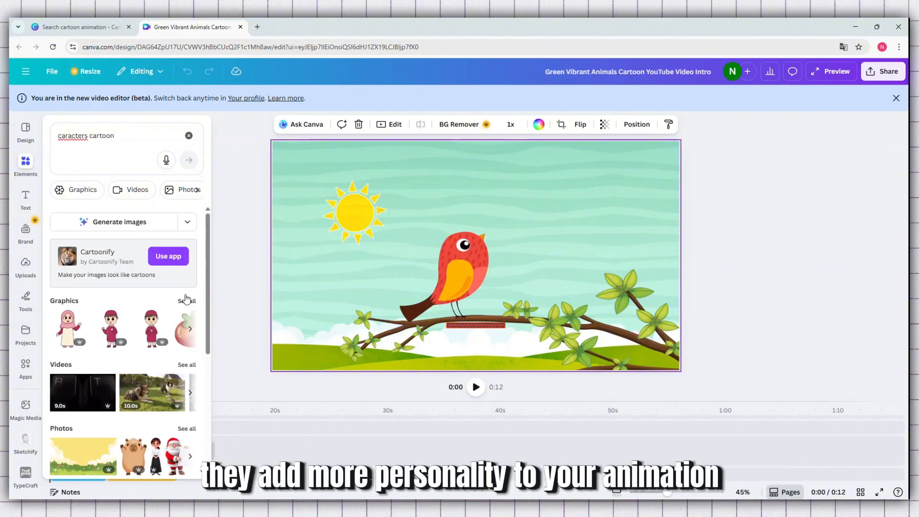
left_click(186, 302)
scroll(123, 335, "down", 4)
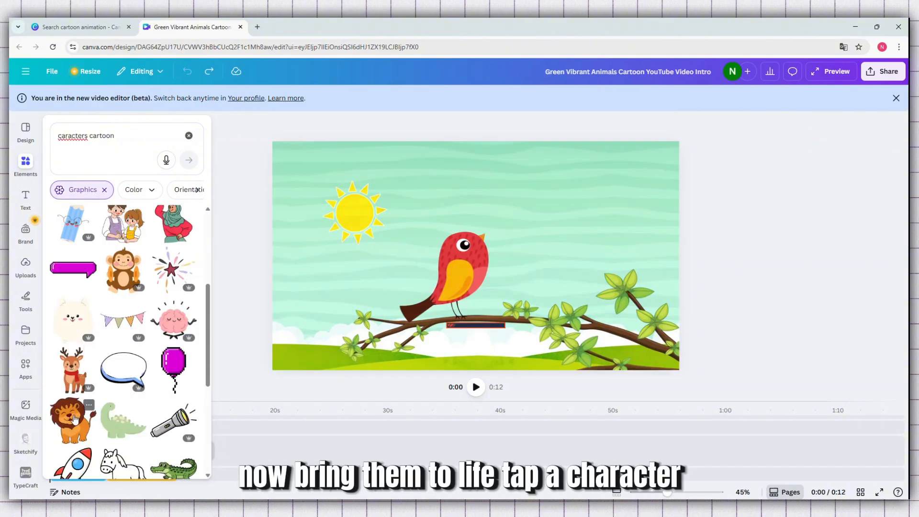
left_click_drag(72, 420, 581, 172)
left_click_drag(626, 215, 613, 328)
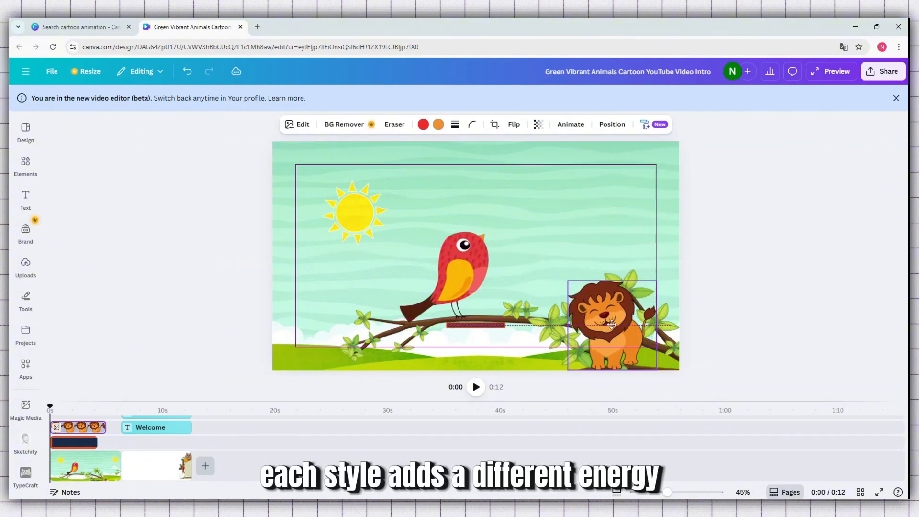
- Preview animation styles on the lion, including Whip Slide, Old TV, Chroma Wave, Ink and Digital
left_click(572, 125)
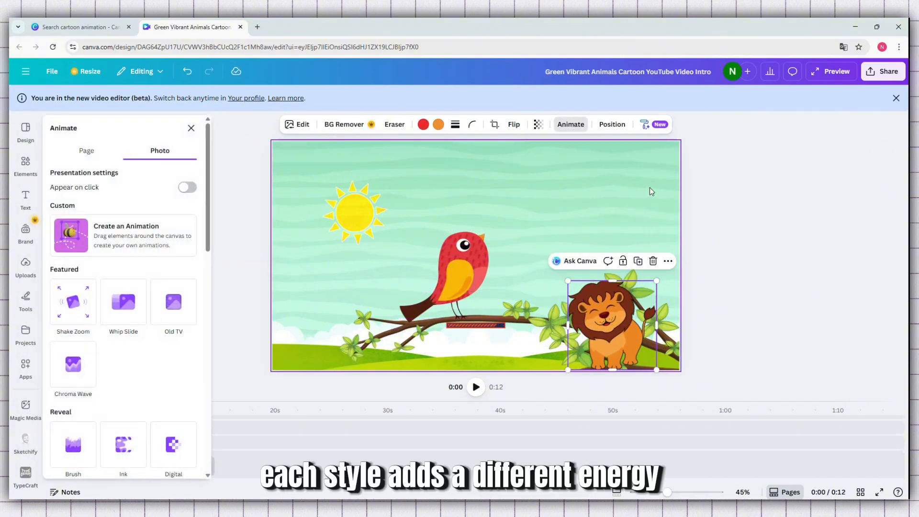
left_click(123, 306)
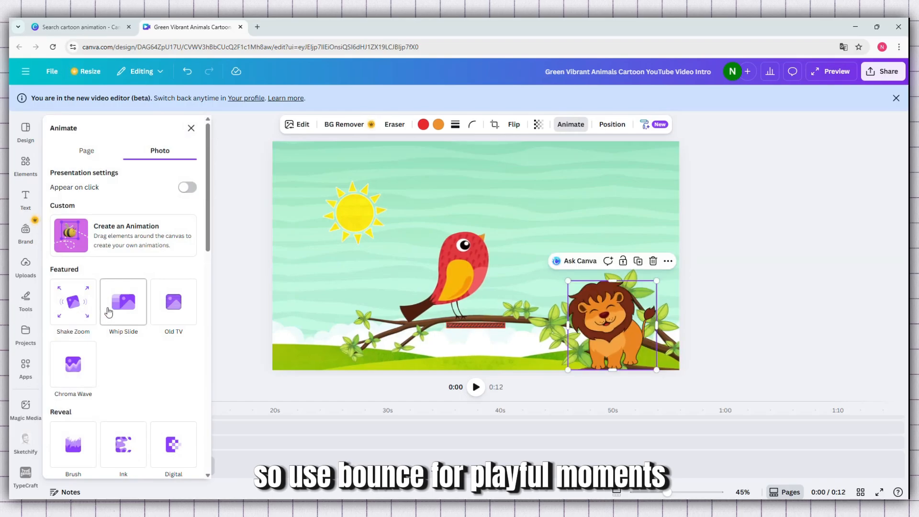
left_click(167, 311)
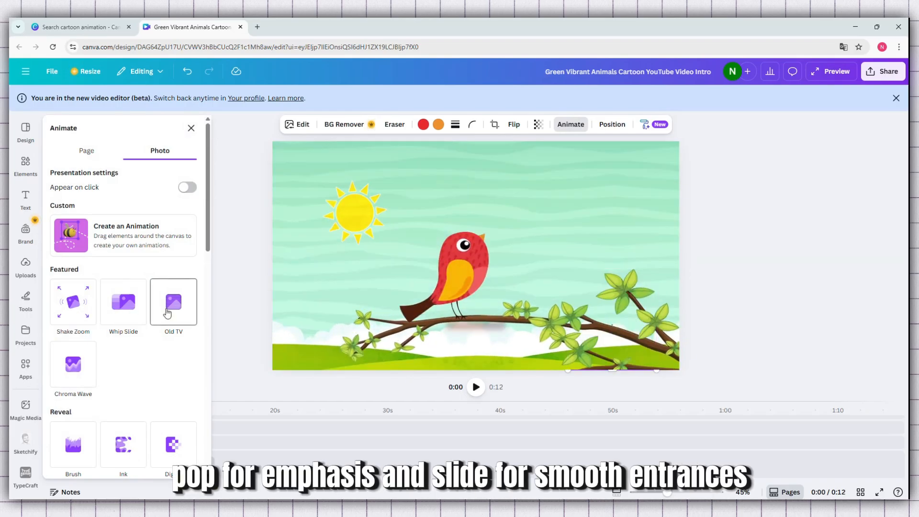
left_click(76, 363)
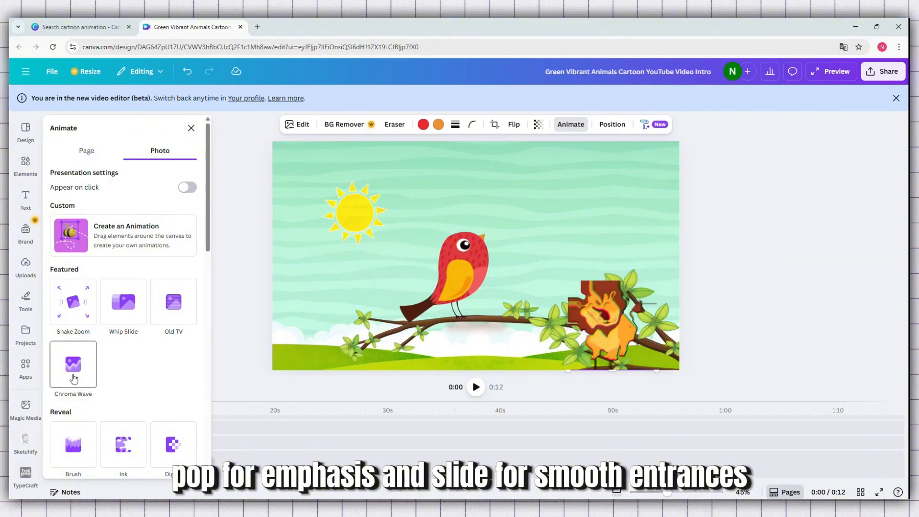
left_click(123, 455)
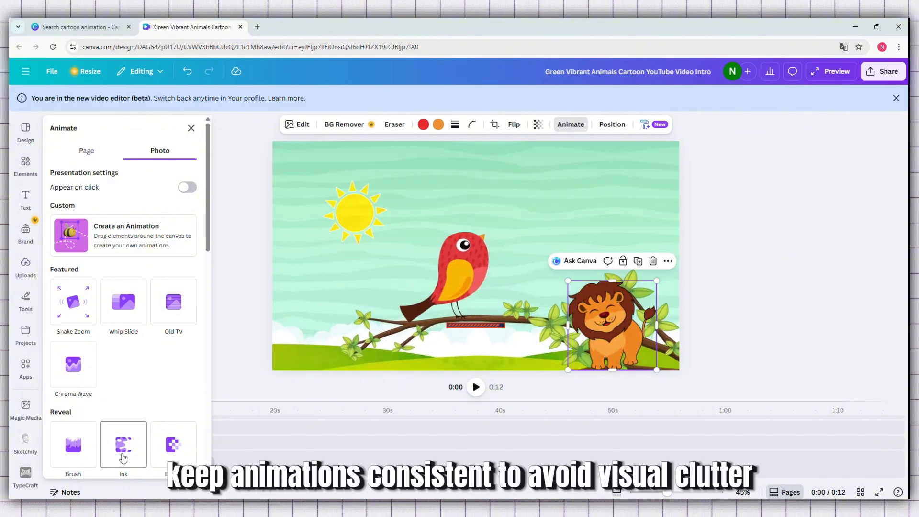
left_click(171, 457)
scroll(153, 399, "down", 2)
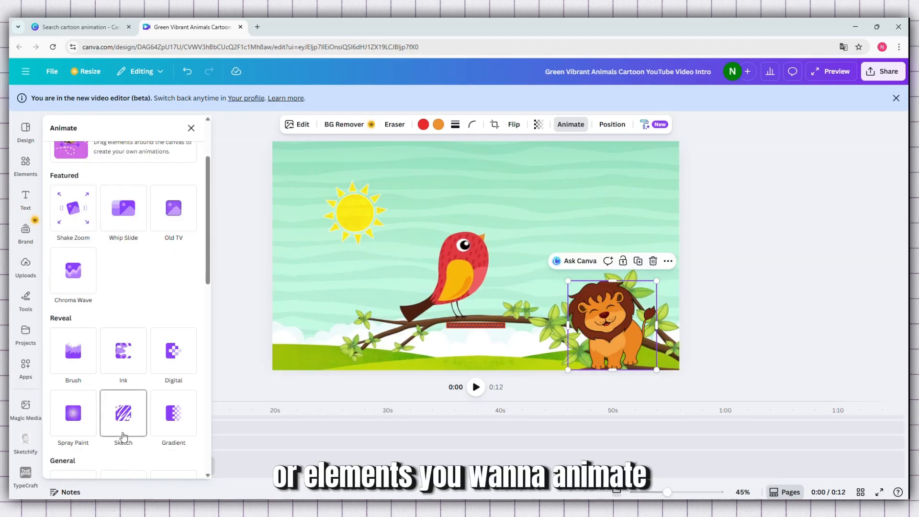
scroll(170, 425, "down", 2)
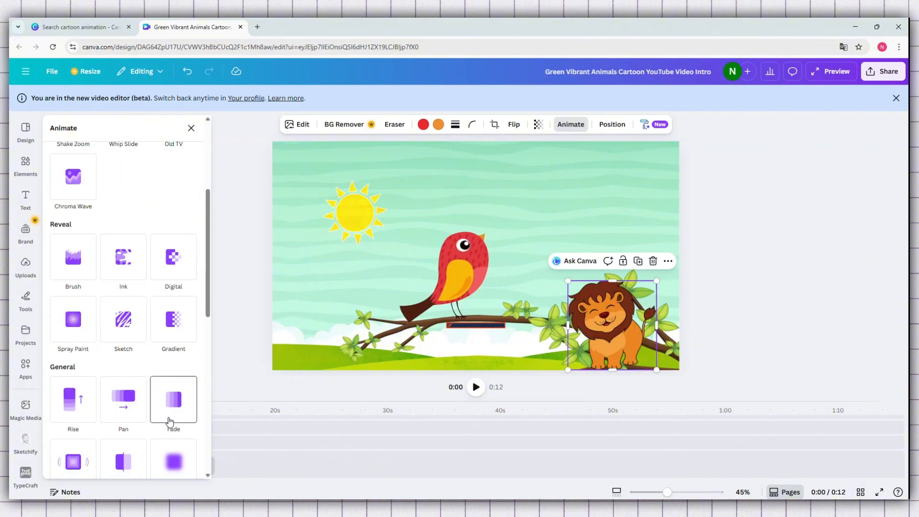
- Compare the general animation styles on the lion and apply the Rise animation to it
left_click(83, 421)
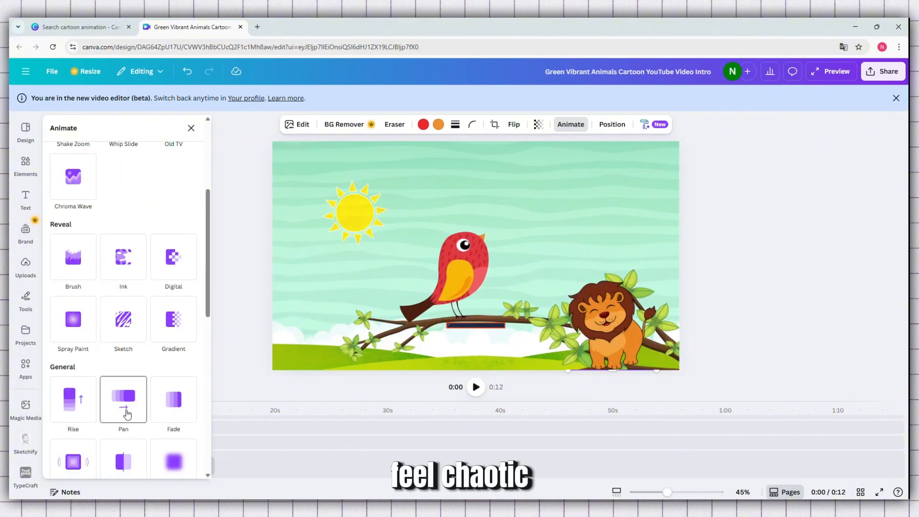
left_click(180, 410)
scroll(183, 409, "down", 2)
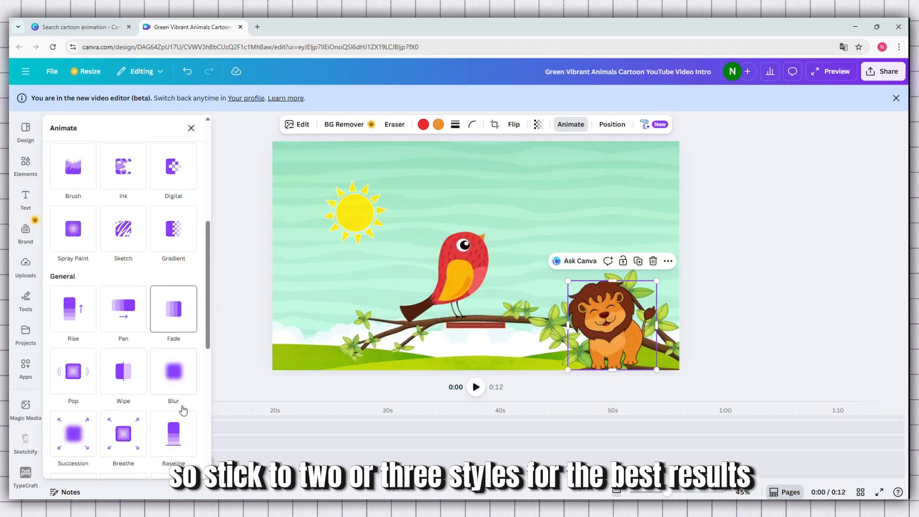
scroll(181, 405, "down", 2)
scroll(181, 405, "up", 2)
left_click(86, 311)
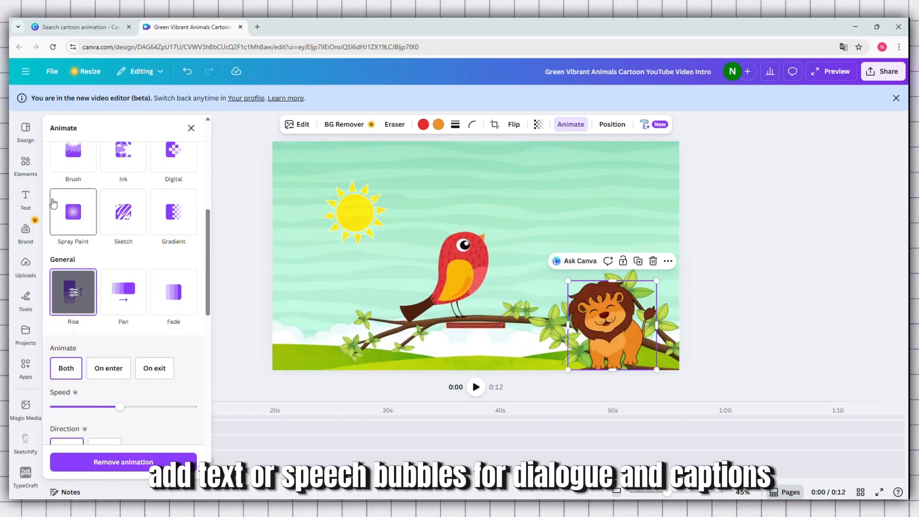
- Search the graphic elements for "bubble speech"
left_click(21, 172)
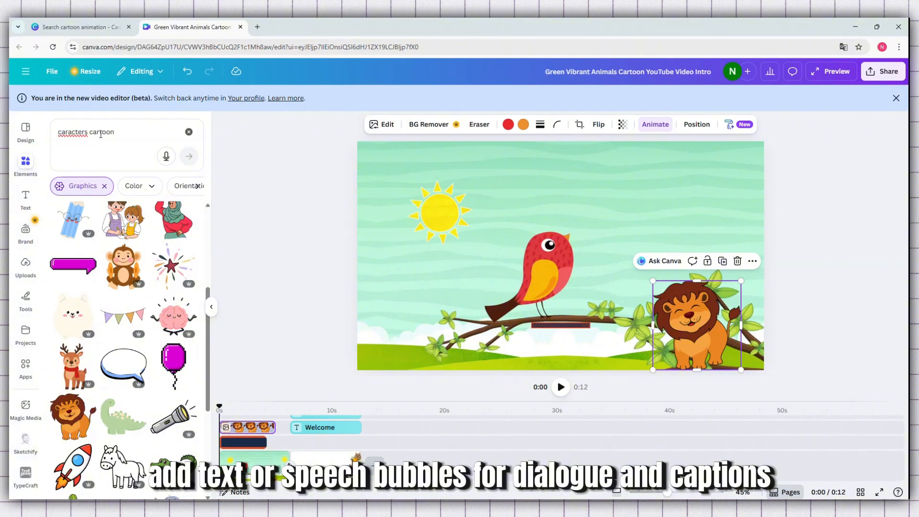
triple_click(101, 134)
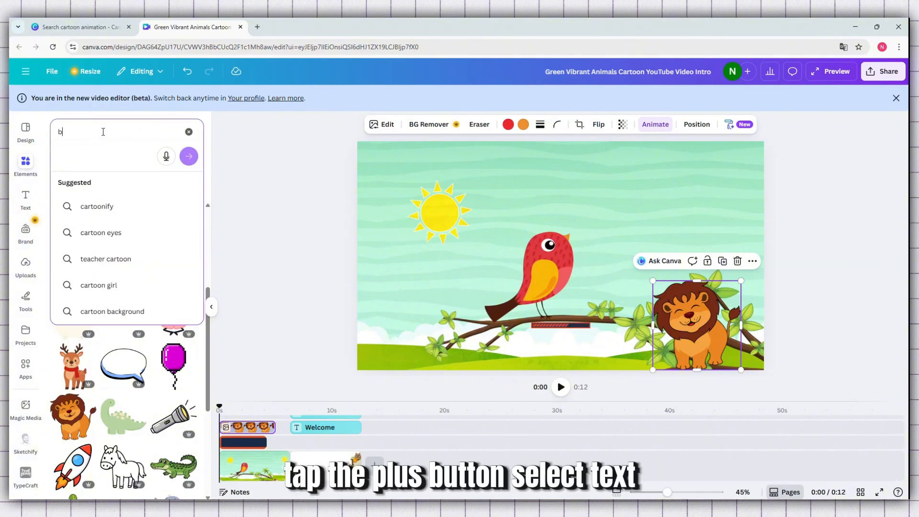
type("bubb")
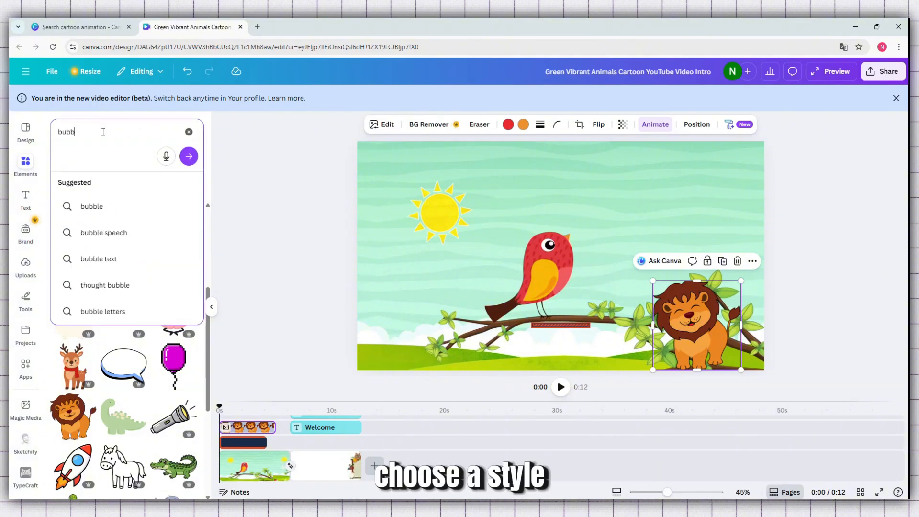
type("le spee")
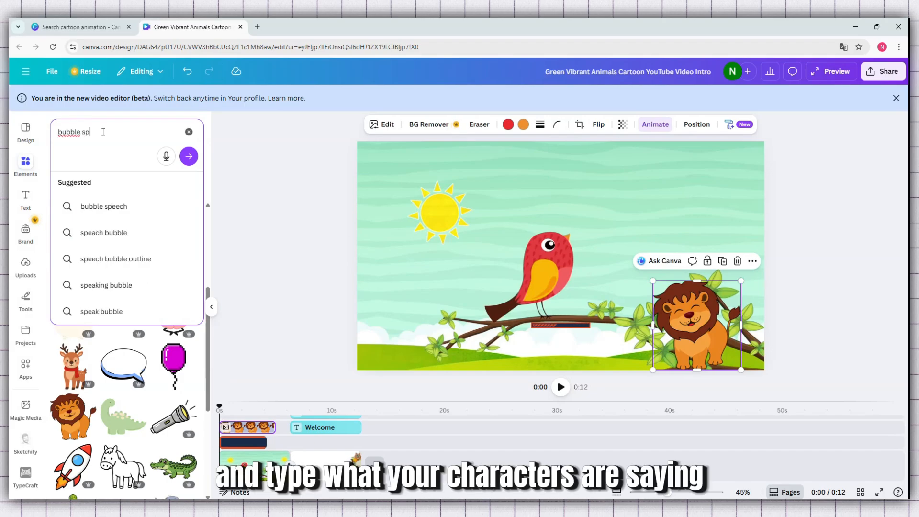
left_click(112, 201)
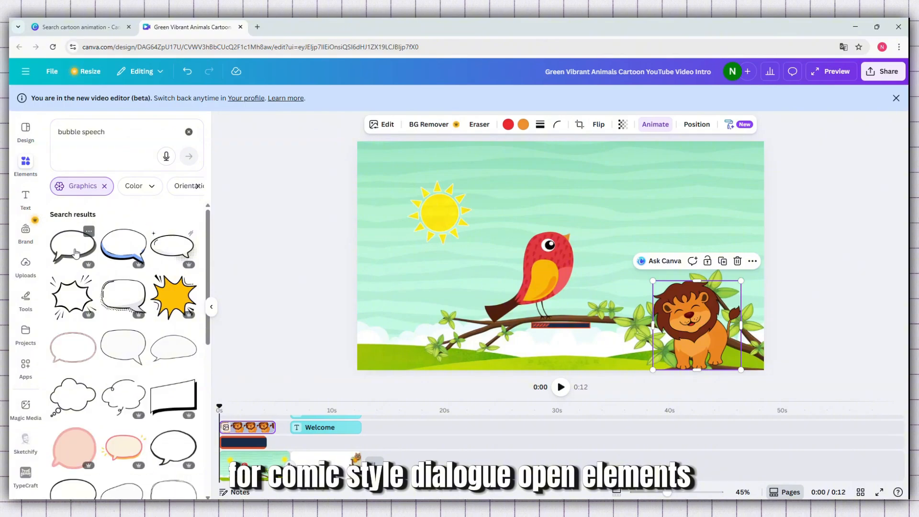
- Add the white speech bubble with the blue shadow to the scene, placed between the bird and the lion
left_click_drag(123, 253, 650, 214)
left_click_drag(617, 252, 638, 253)
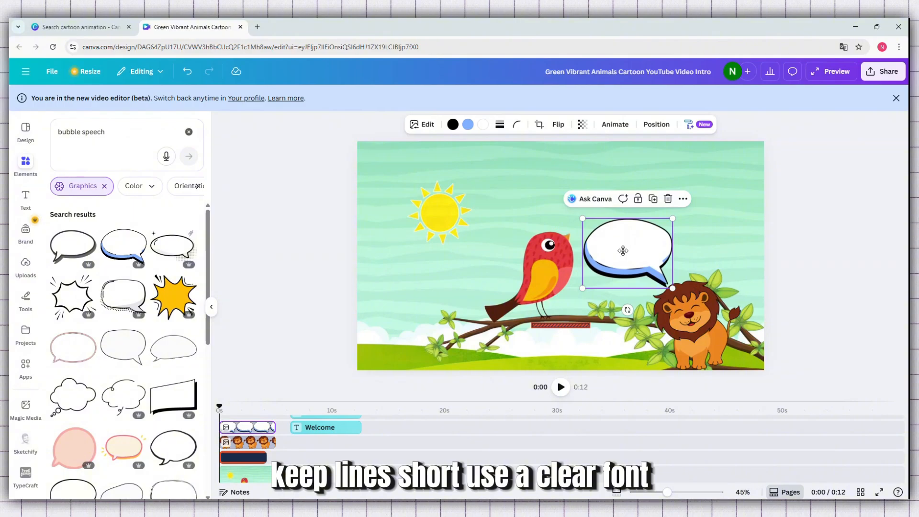
double_click(623, 250)
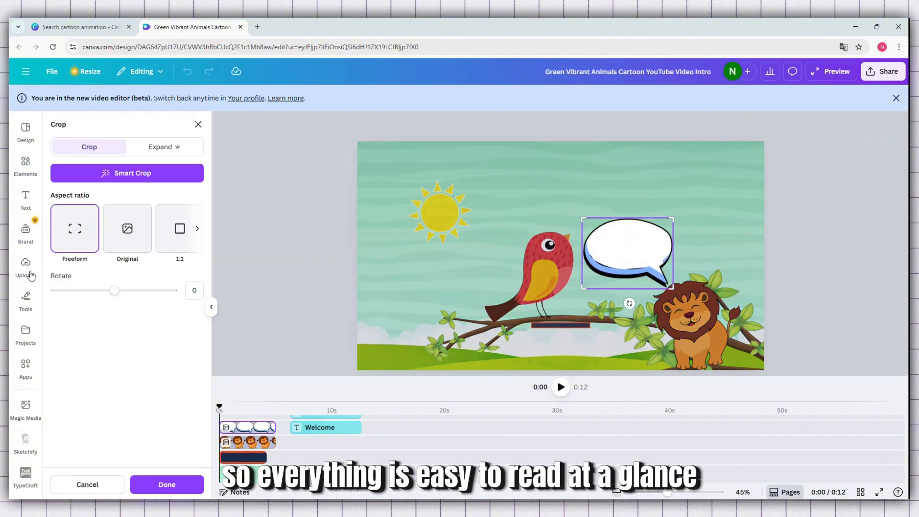
- Find the pink "lovely" font combination among the text styles and add it to the first scene
left_click(27, 211)
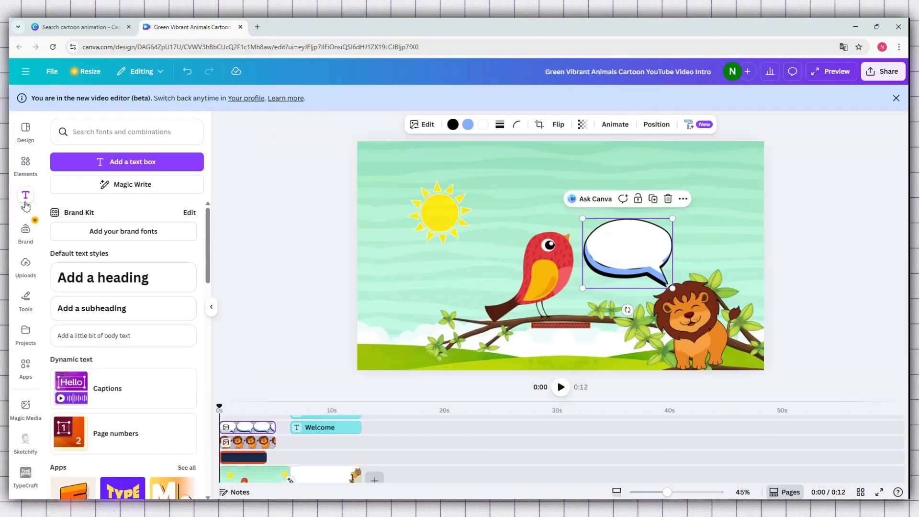
scroll(113, 375, "down", 8)
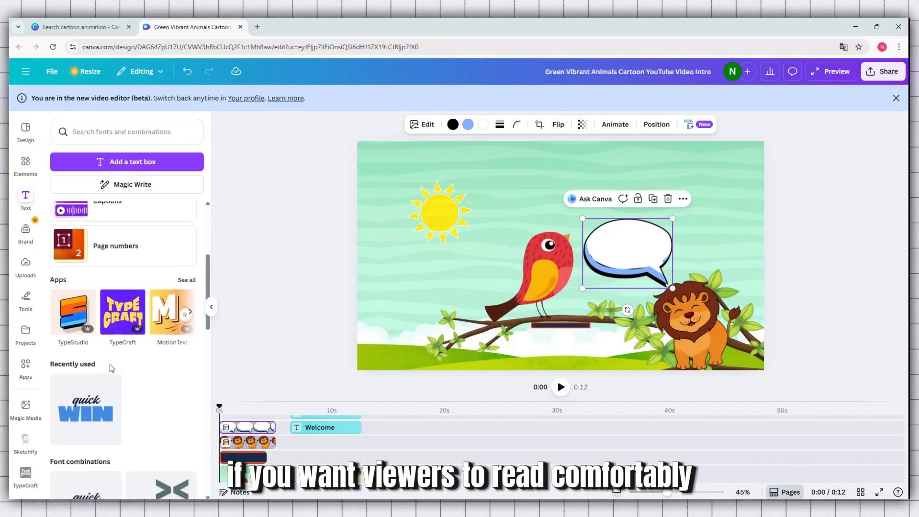
scroll(110, 364, "up", 4)
scroll(109, 364, "up", 3)
scroll(108, 359, "down", 8)
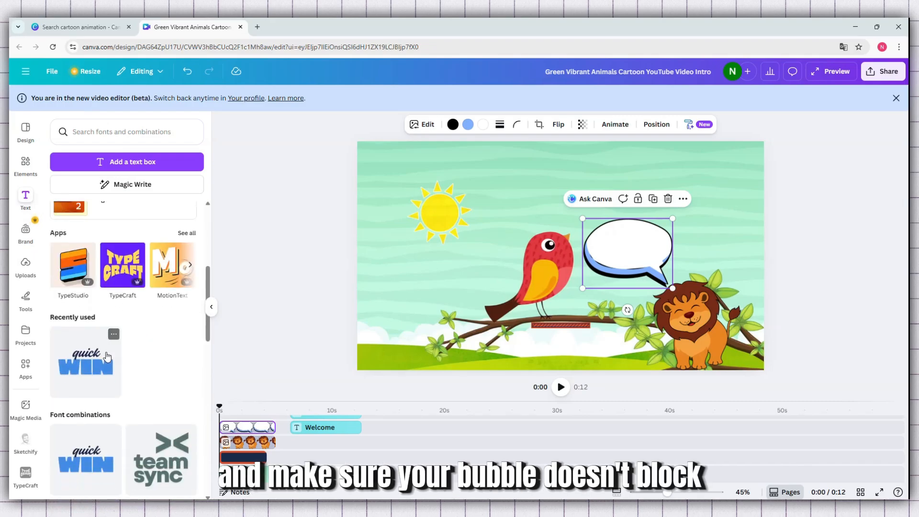
scroll(107, 356, "down", 10)
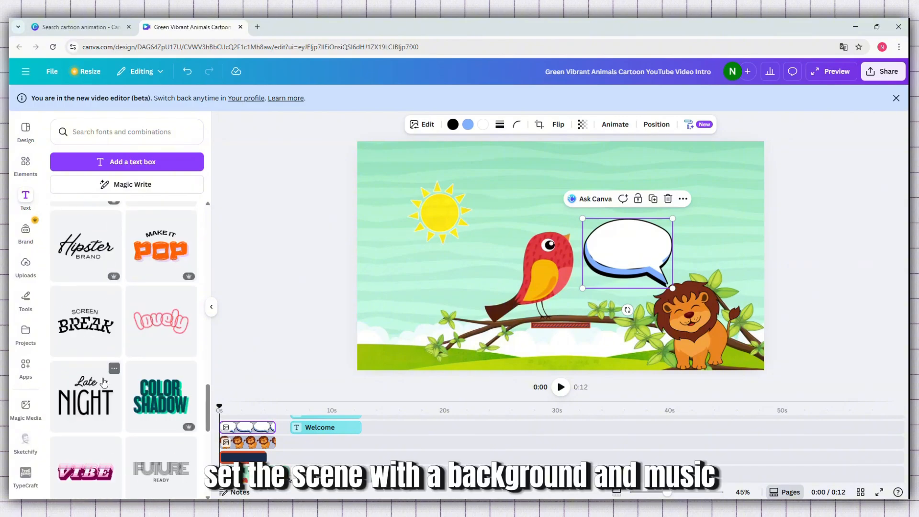
left_click_drag(156, 328, 660, 245)
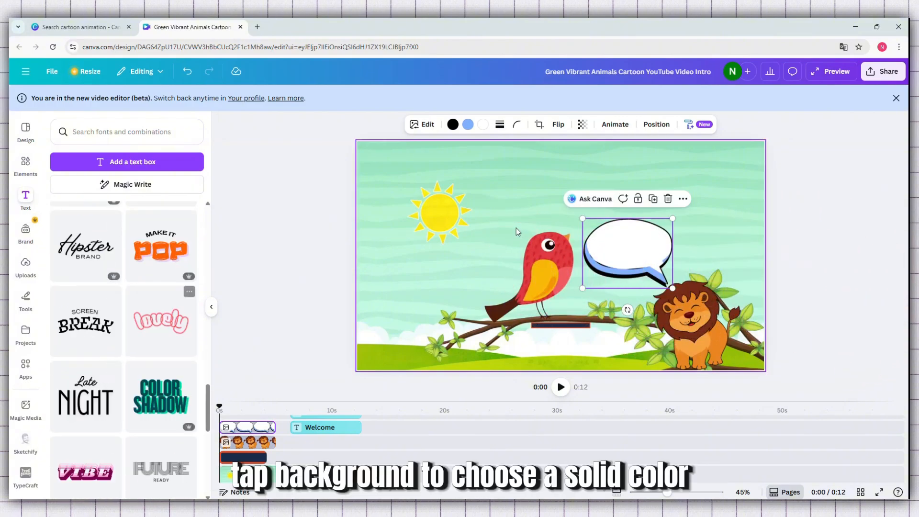
left_click_drag(812, 186, 557, 272)
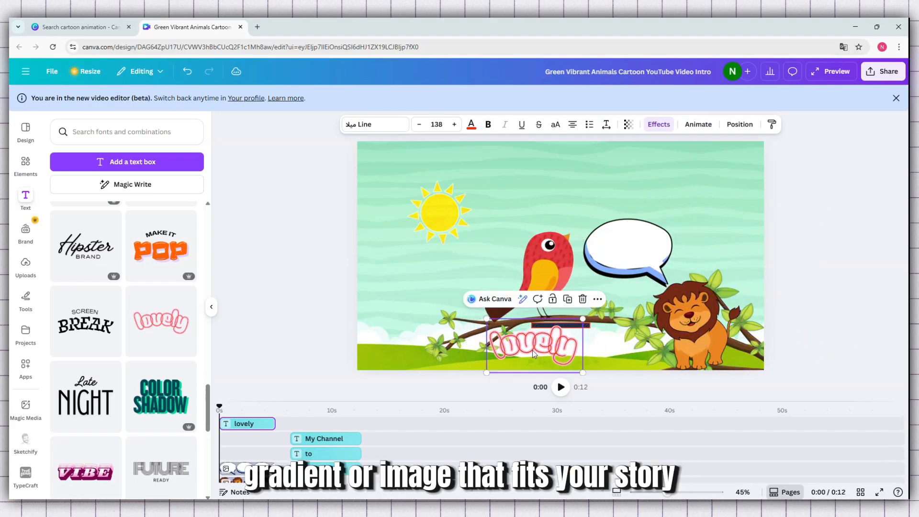
- Change the "lovely" text to "hello" and move it inside the speech bubble
double_click(534, 350)
type("hello")
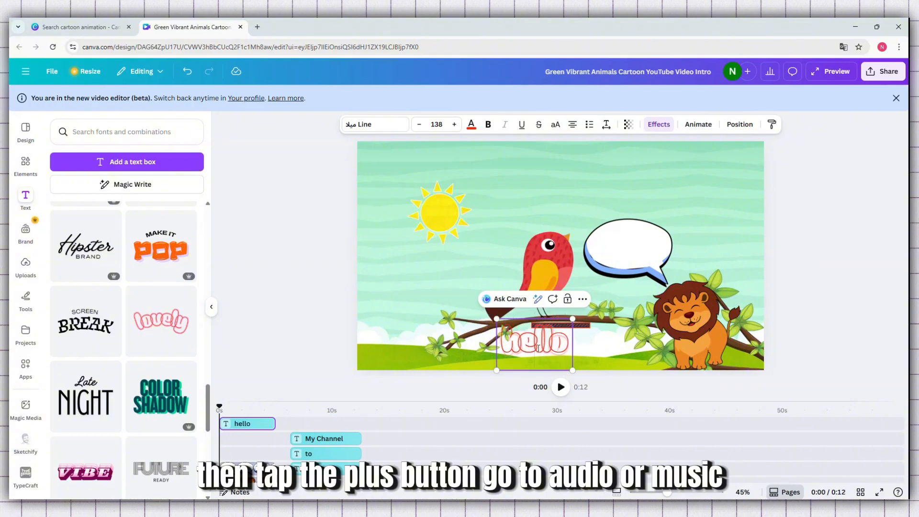
left_click_drag(538, 349, 630, 252)
left_click(593, 348)
left_click(536, 349)
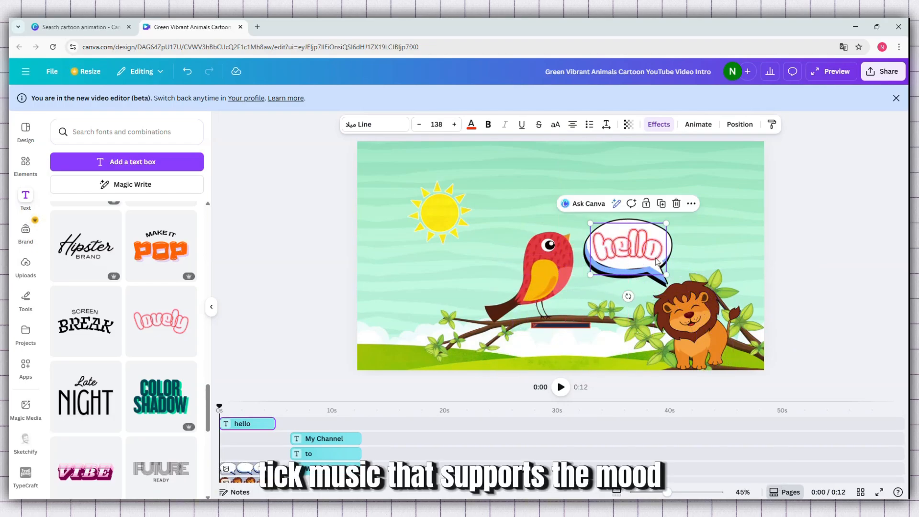
left_click(627, 271)
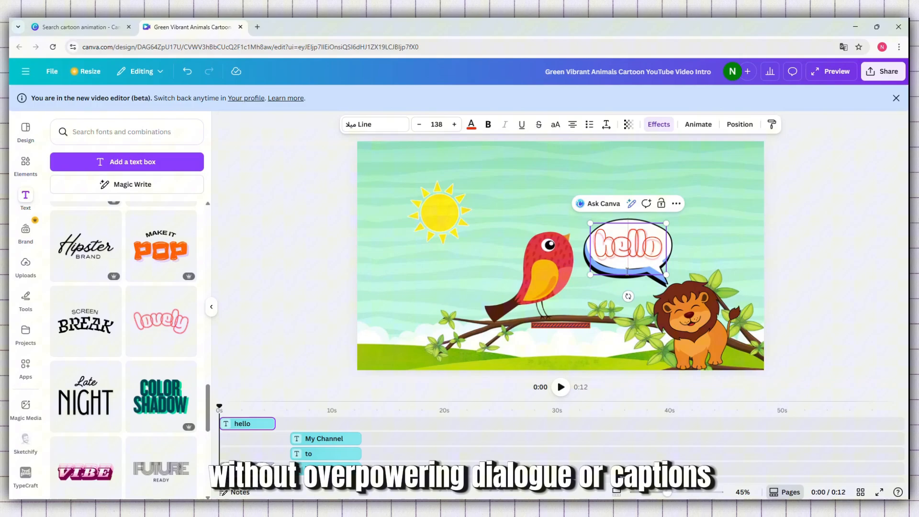
- Select the speech bubble together with its "hello" text and apply the Fade animation to both
left_click(681, 224)
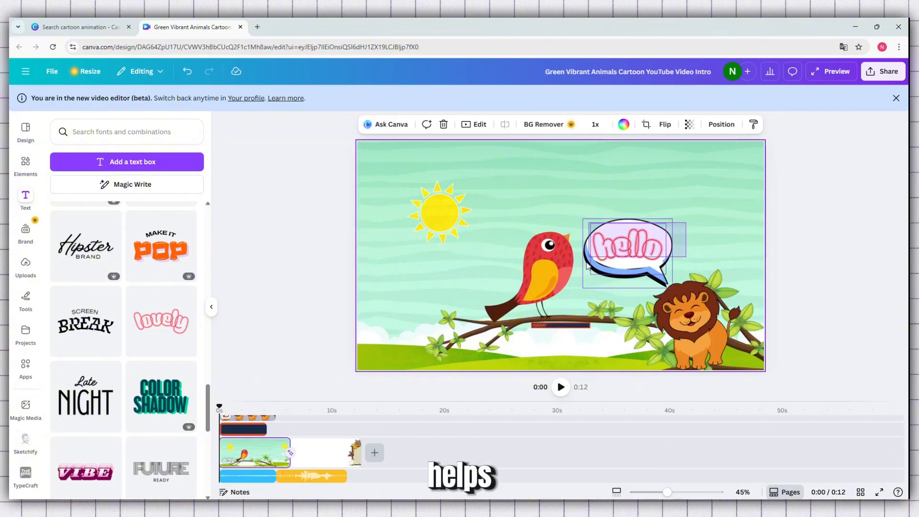
left_click(641, 231)
left_click(719, 126)
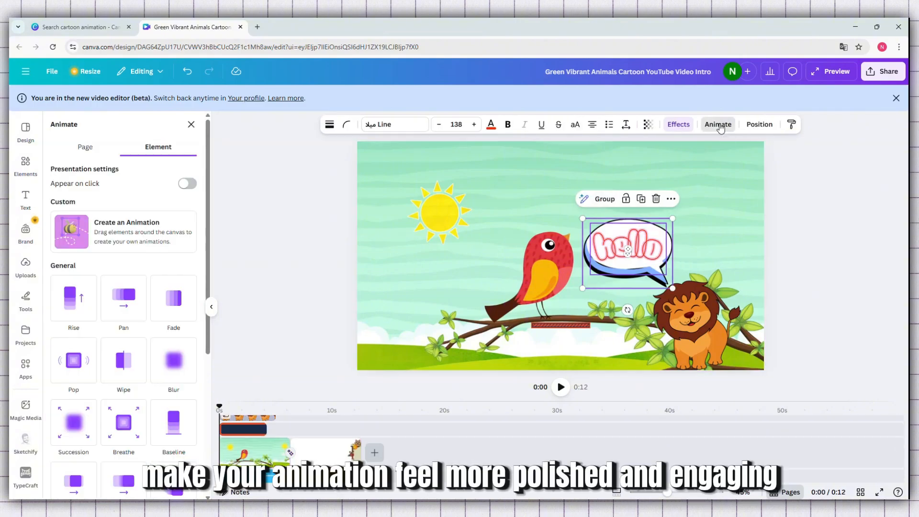
left_click(180, 303)
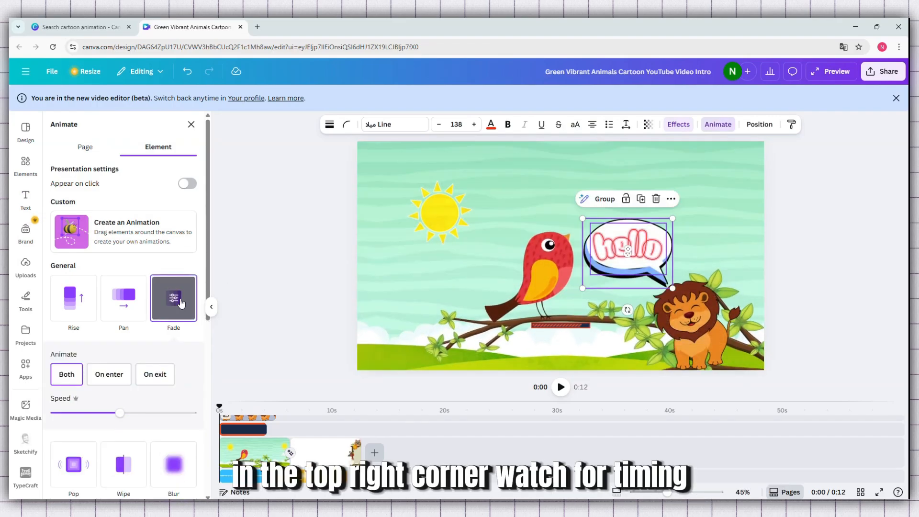
left_click(461, 262)
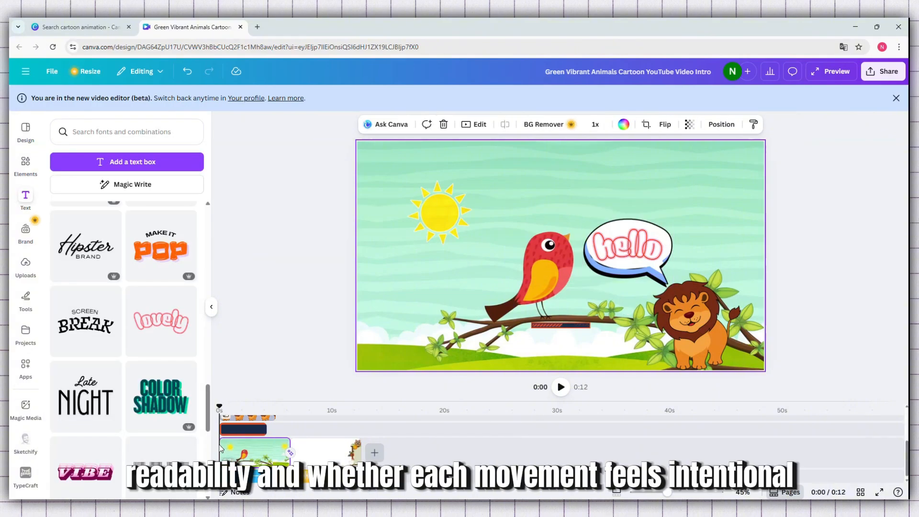
- Play the first scene and shorten the small bar graphic's timeline clip to the very start of the scene
left_click(565, 387)
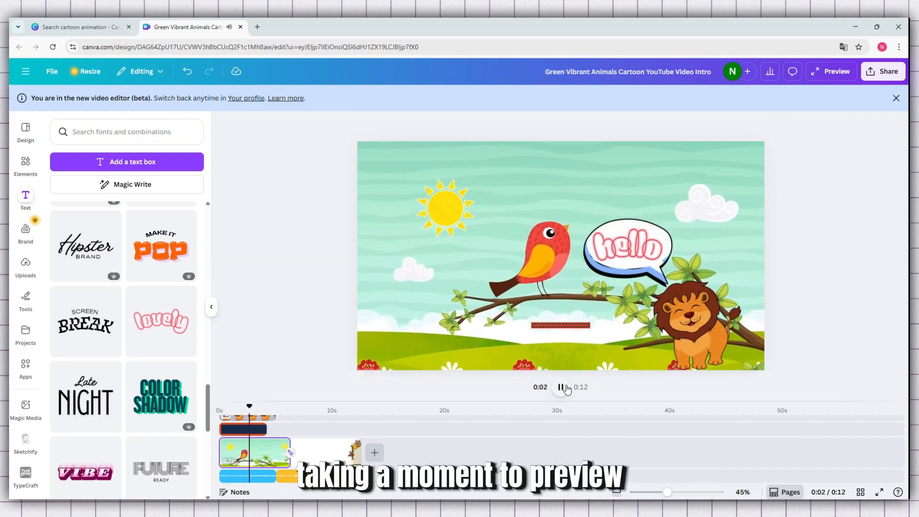
left_click(315, 431)
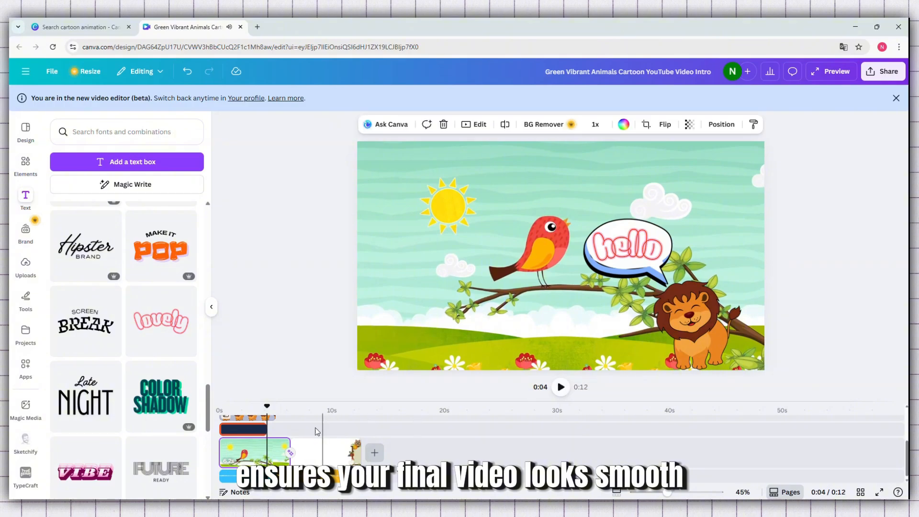
left_click_drag(261, 433, 221, 431)
left_click(561, 386)
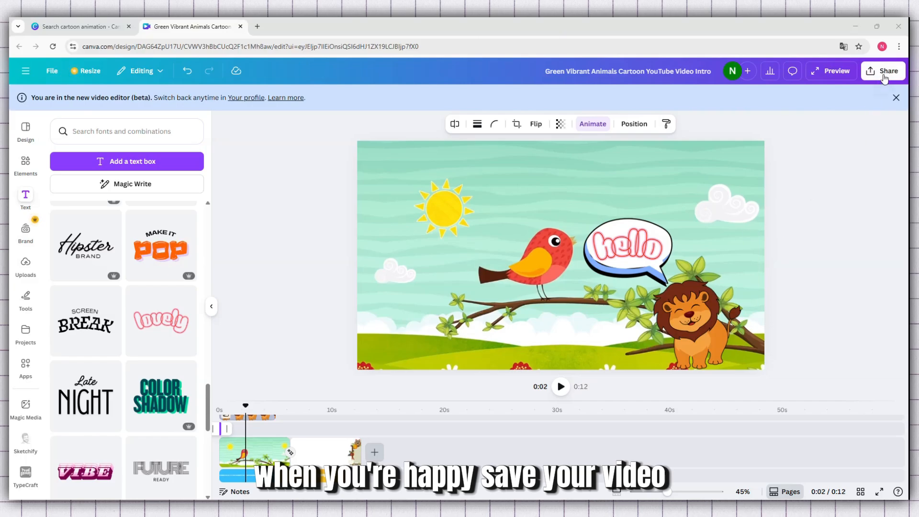
- Open the design's download options and choose MP4 Video as the file type
left_click(884, 73)
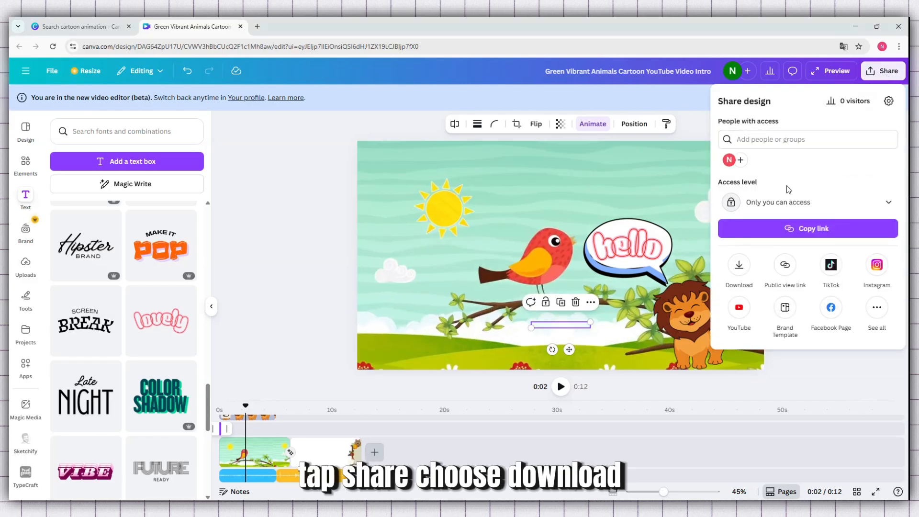
left_click(738, 273)
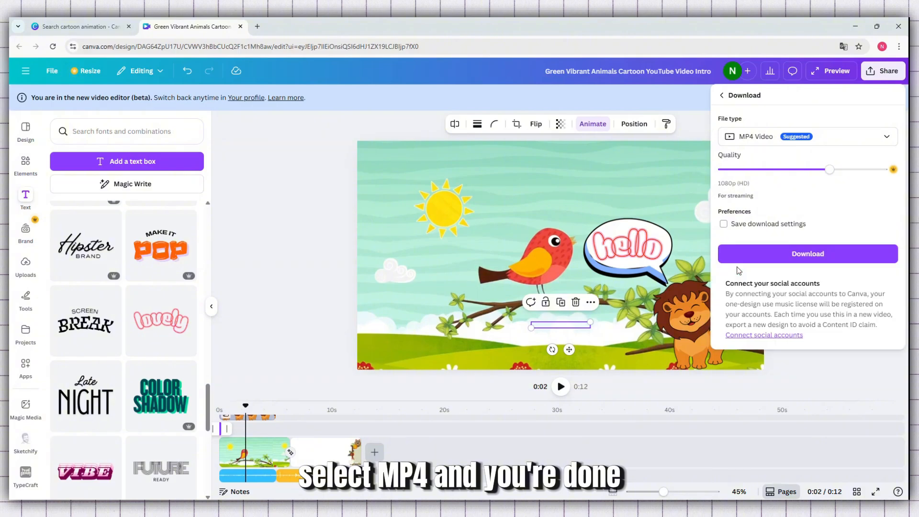
left_click(764, 137)
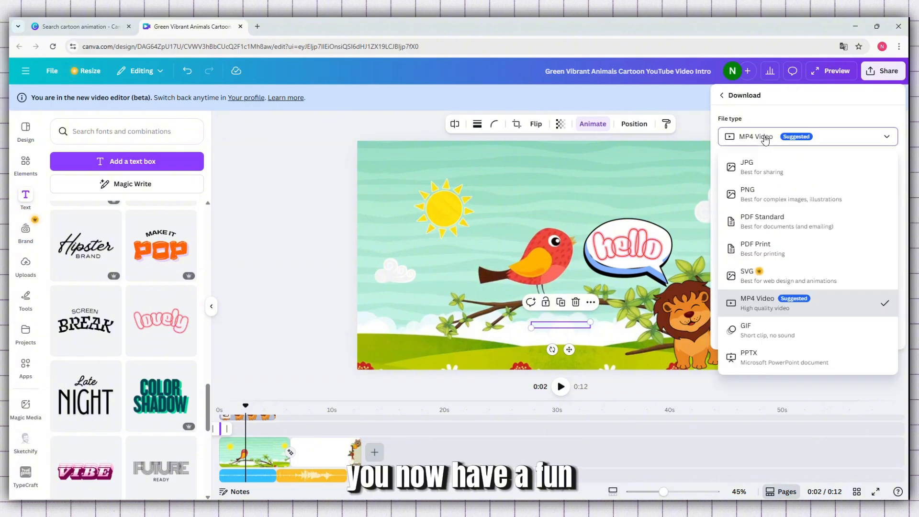
left_click(785, 304)
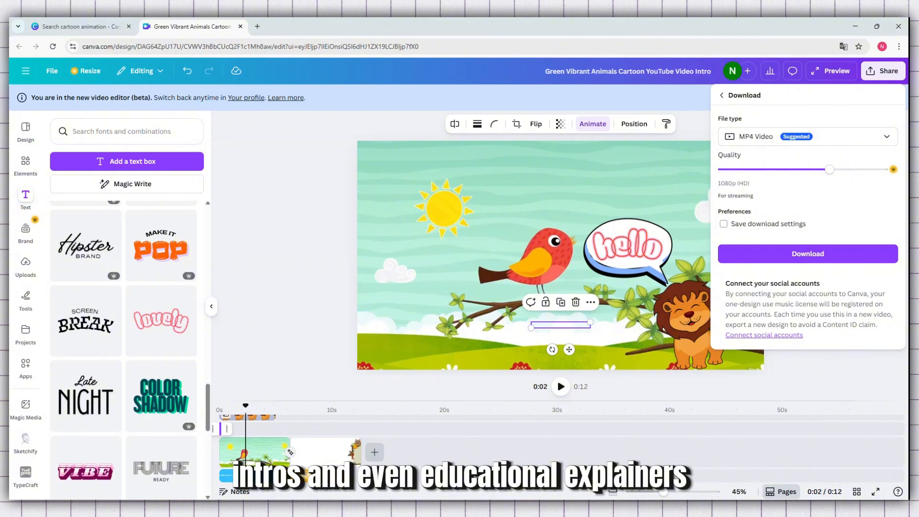
left_click(339, 366)
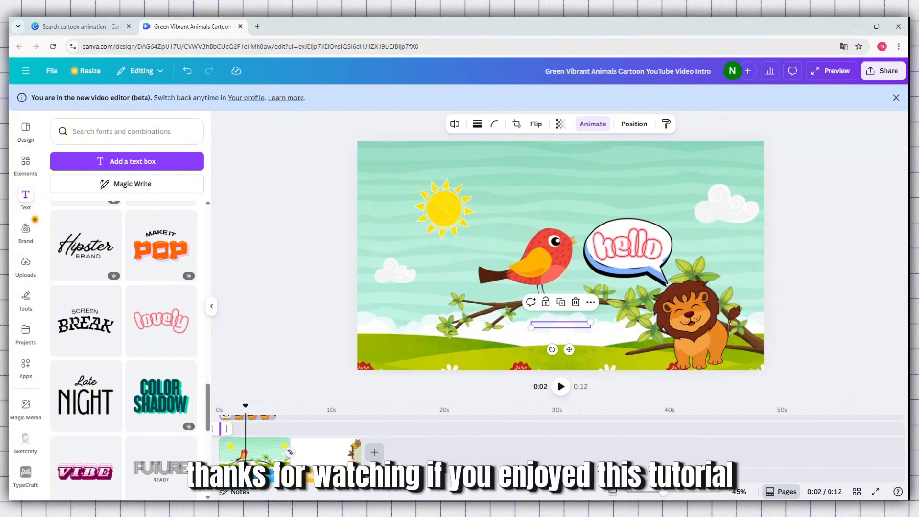